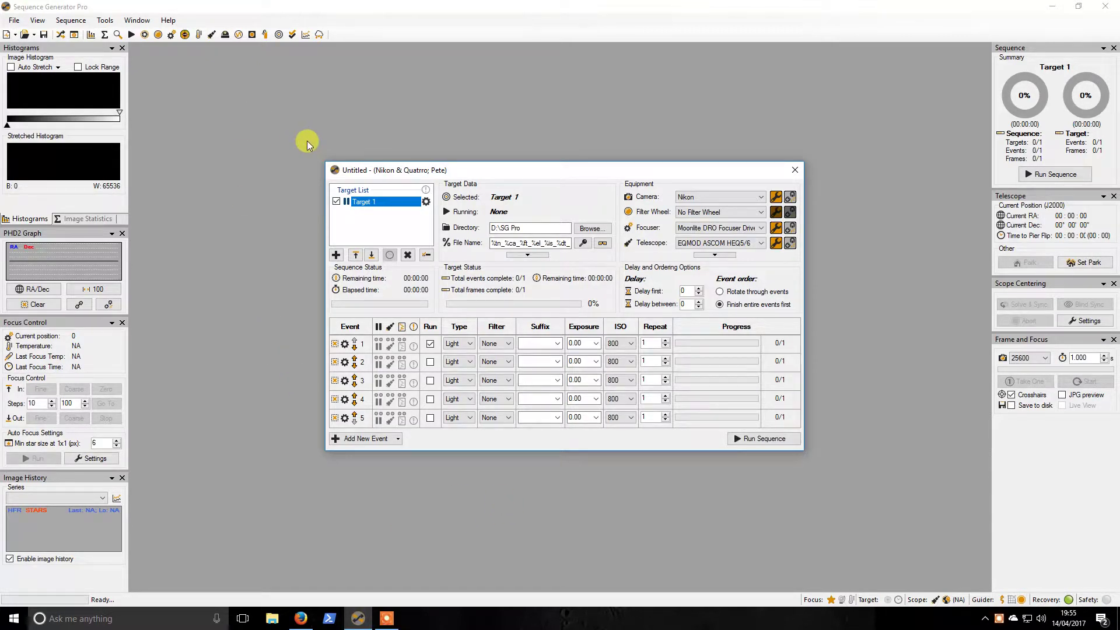
Close the 'Untitled - (Nikon & Quattro)' sequence window
click(795, 171)
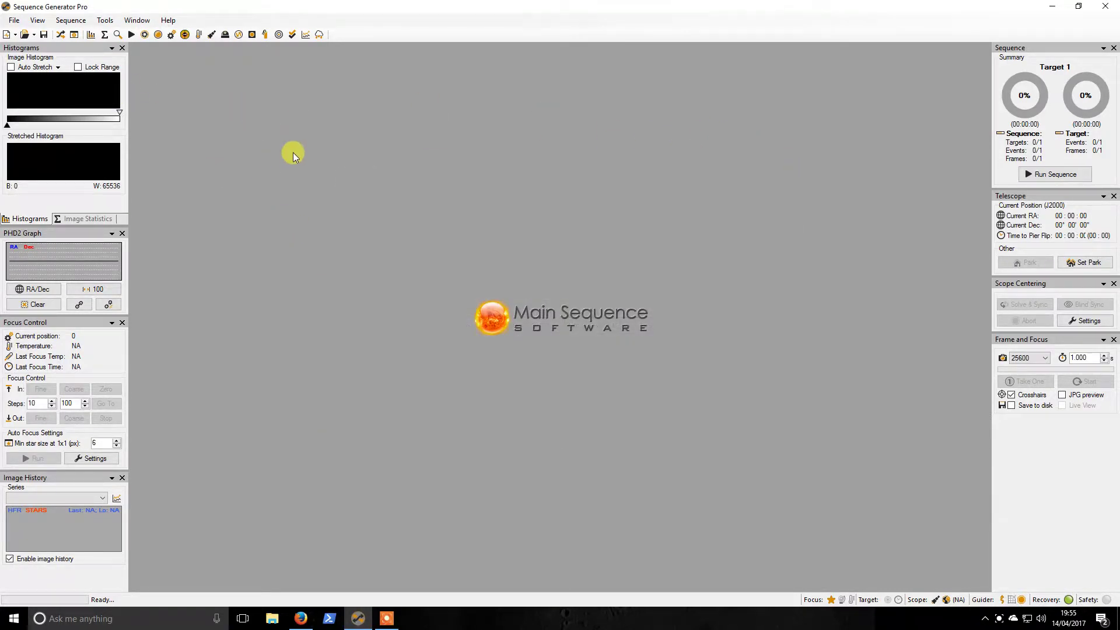
Open the Framing & Mosaic Wizard and fetch a 2-degree sky image for object m42
click(105, 20)
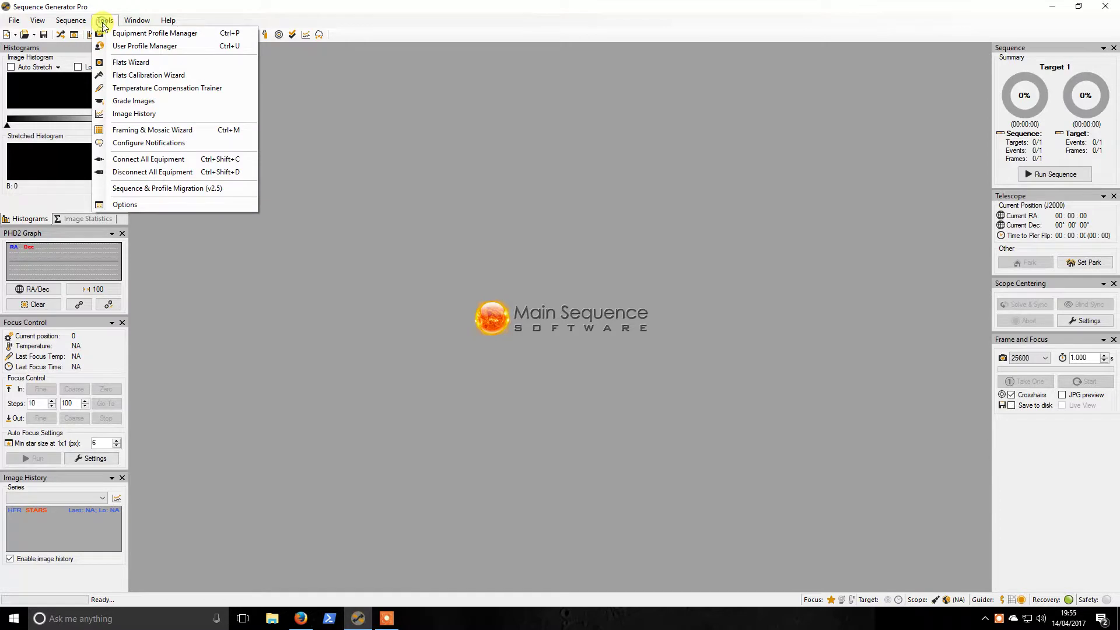
click(174, 129)
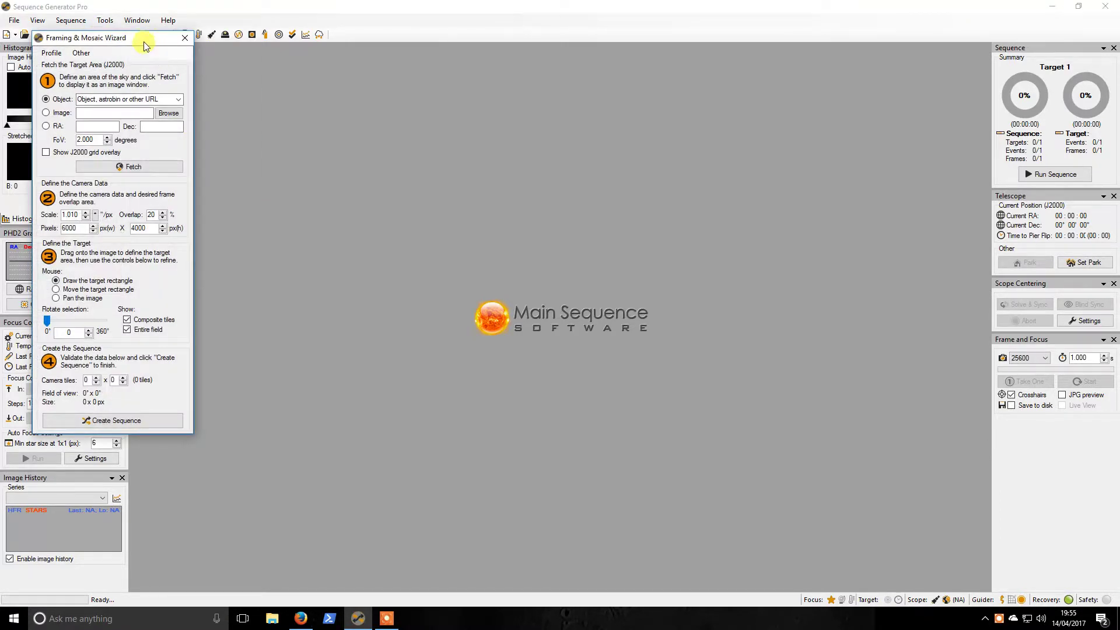
drag(143, 45, 280, 91)
click(289, 148)
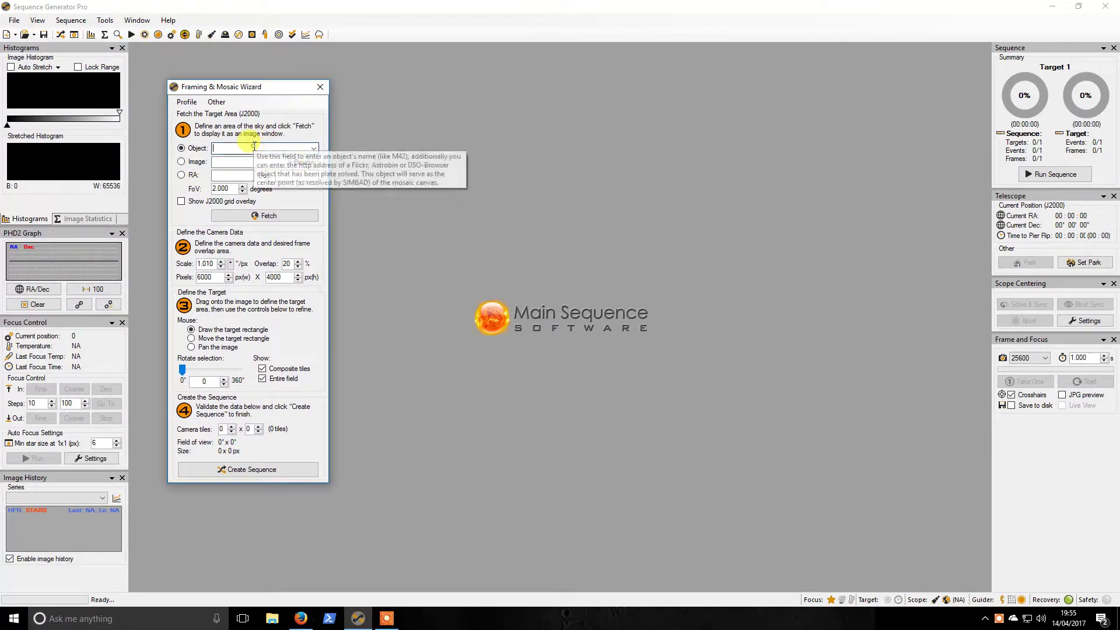
text(m42)
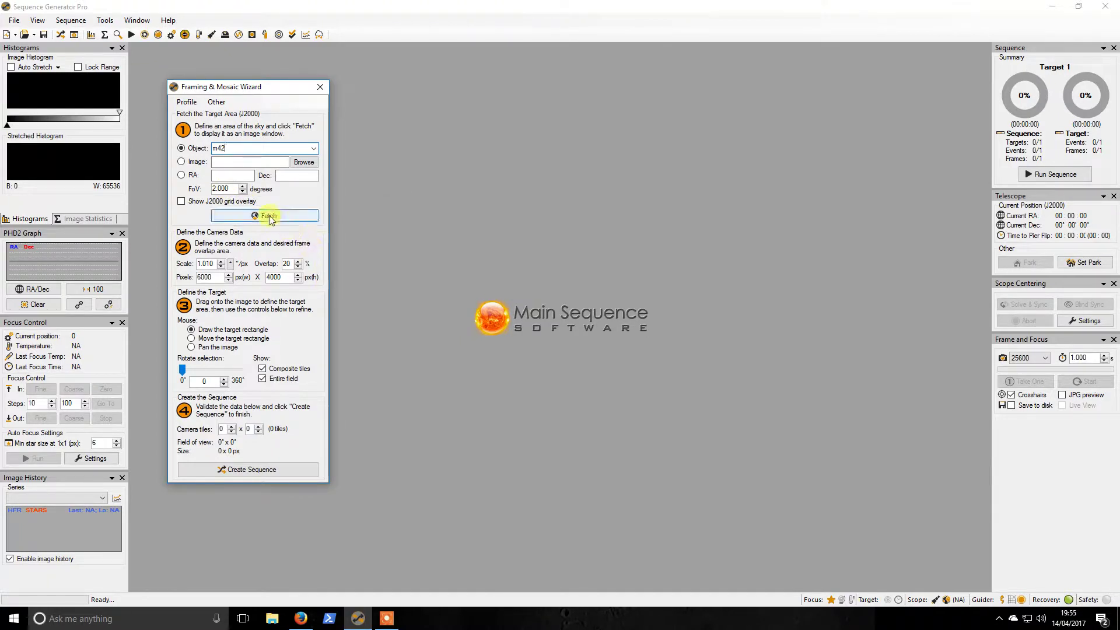
click(276, 221)
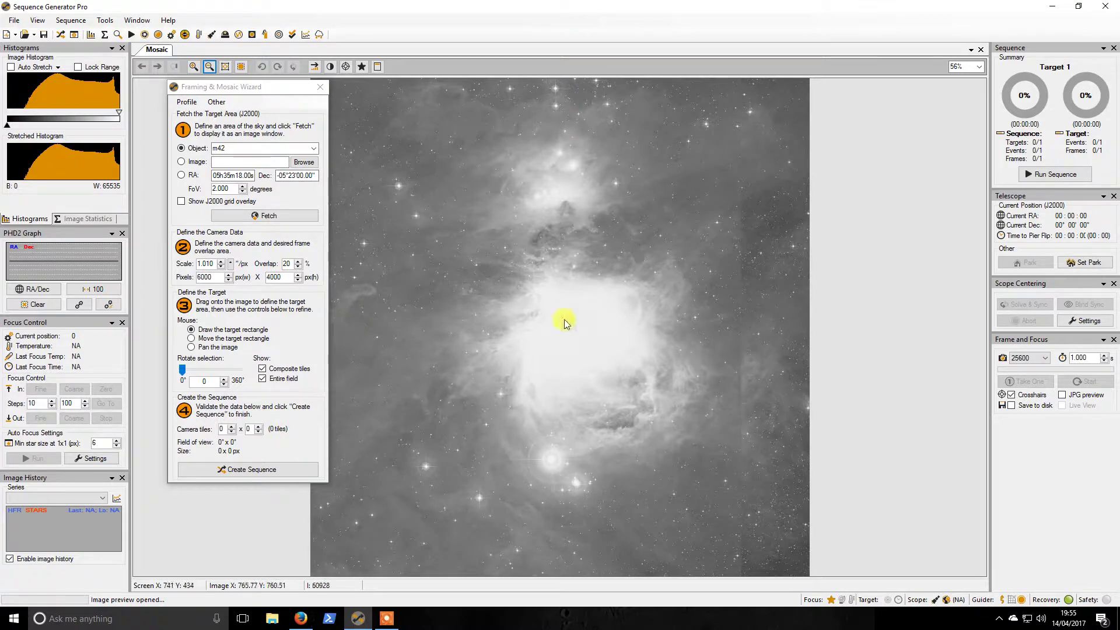
Draw a target frame, try 2x1 and 2x2 tiles, then centre a single 1x1 tile on the nebula
drag(561, 282, 564, 302)
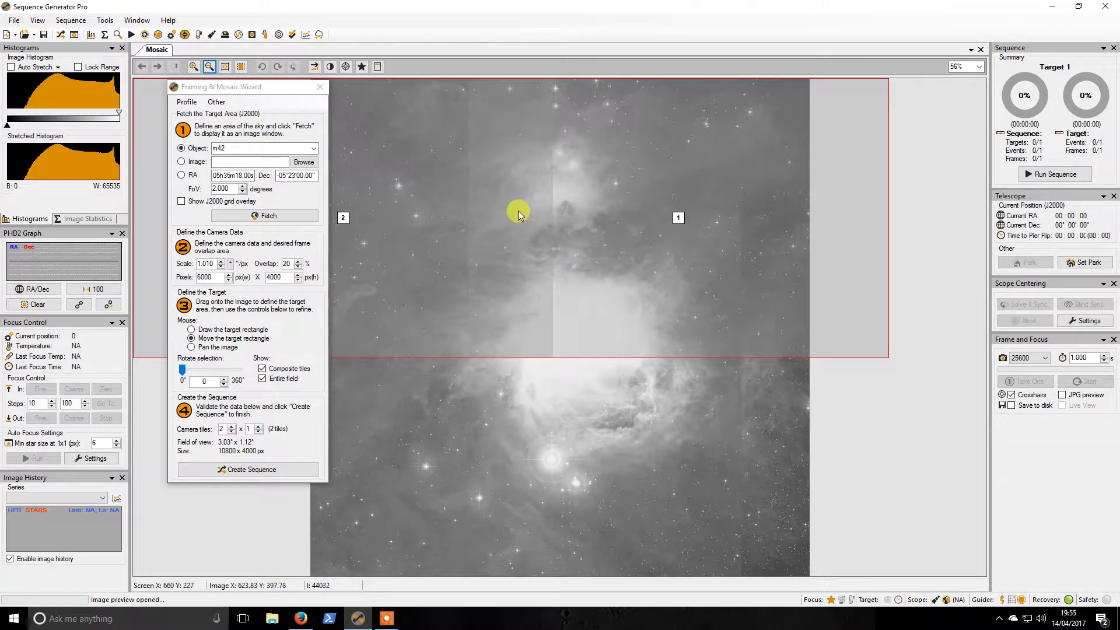
drag(523, 214, 559, 330)
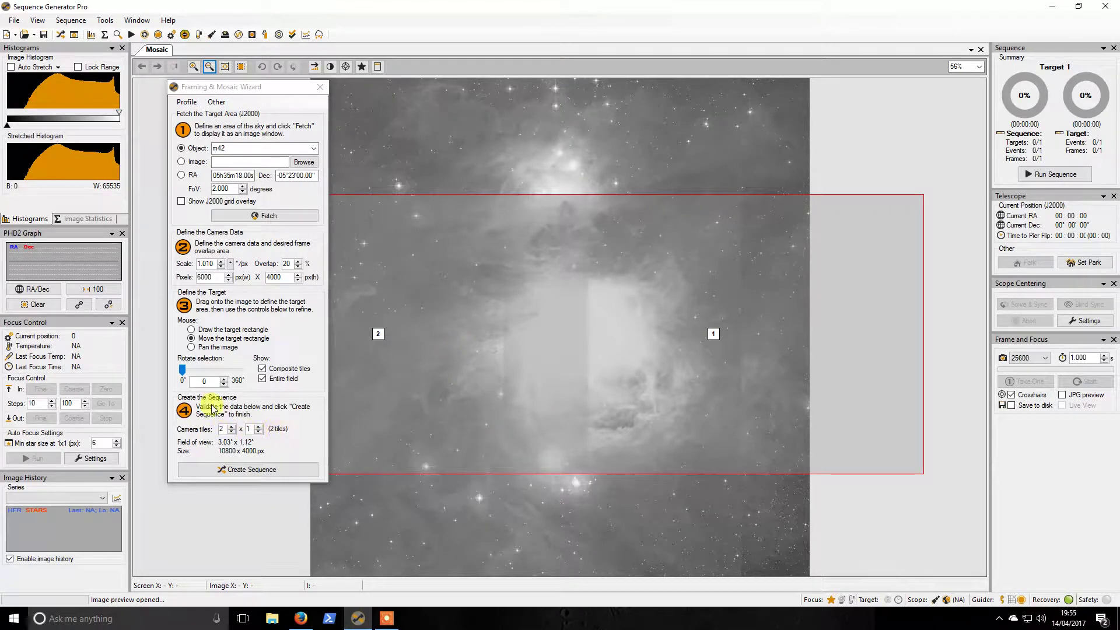
click(231, 433)
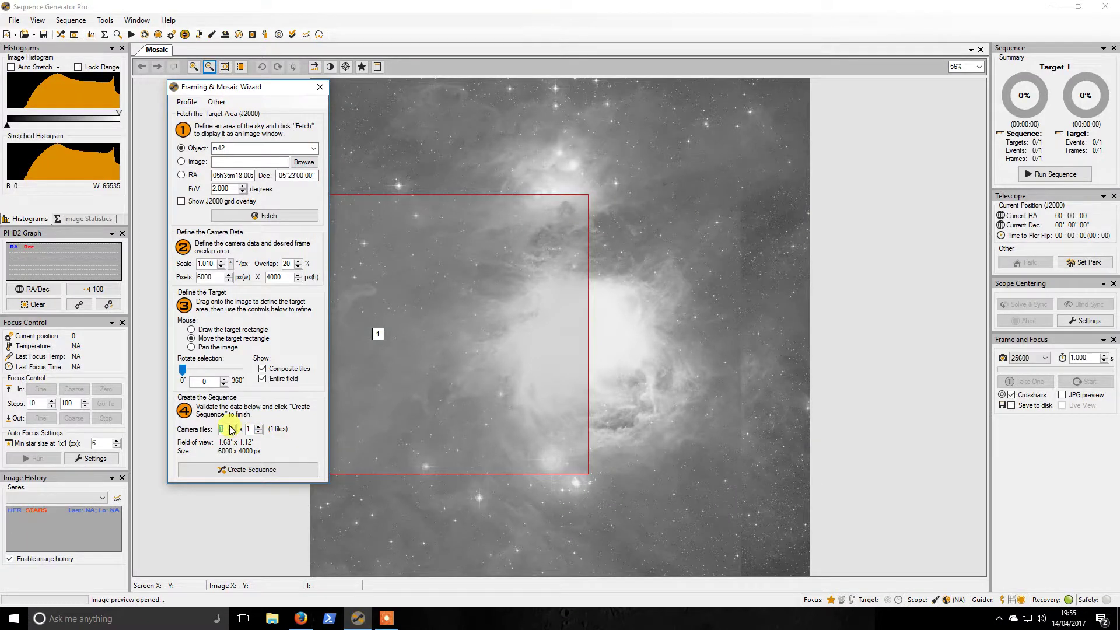
click(231, 426)
click(259, 427)
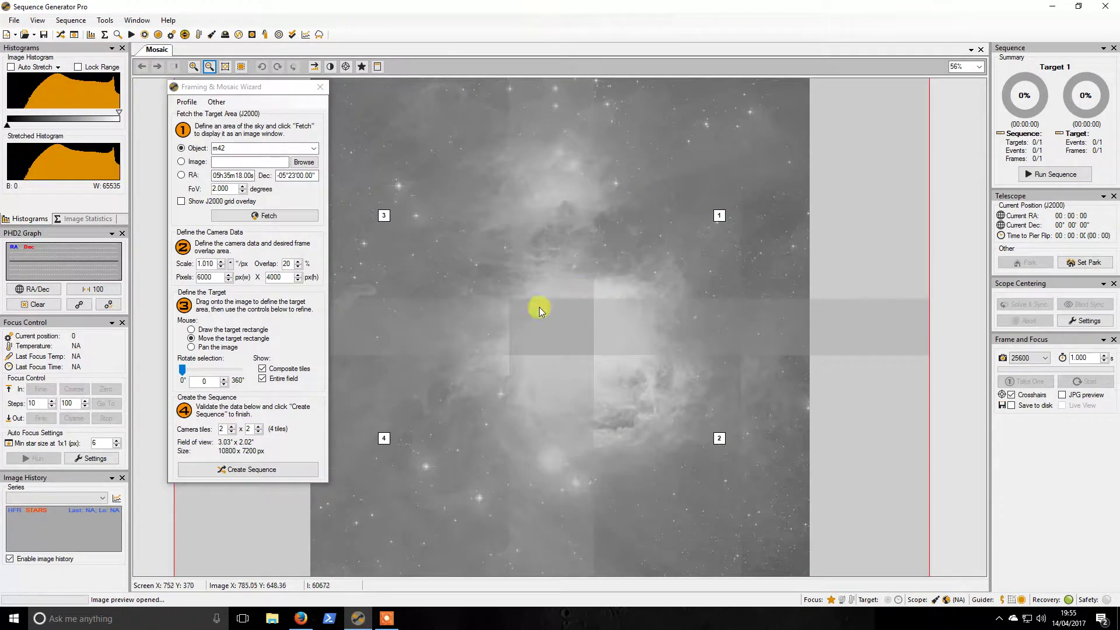
click(232, 432)
click(258, 432)
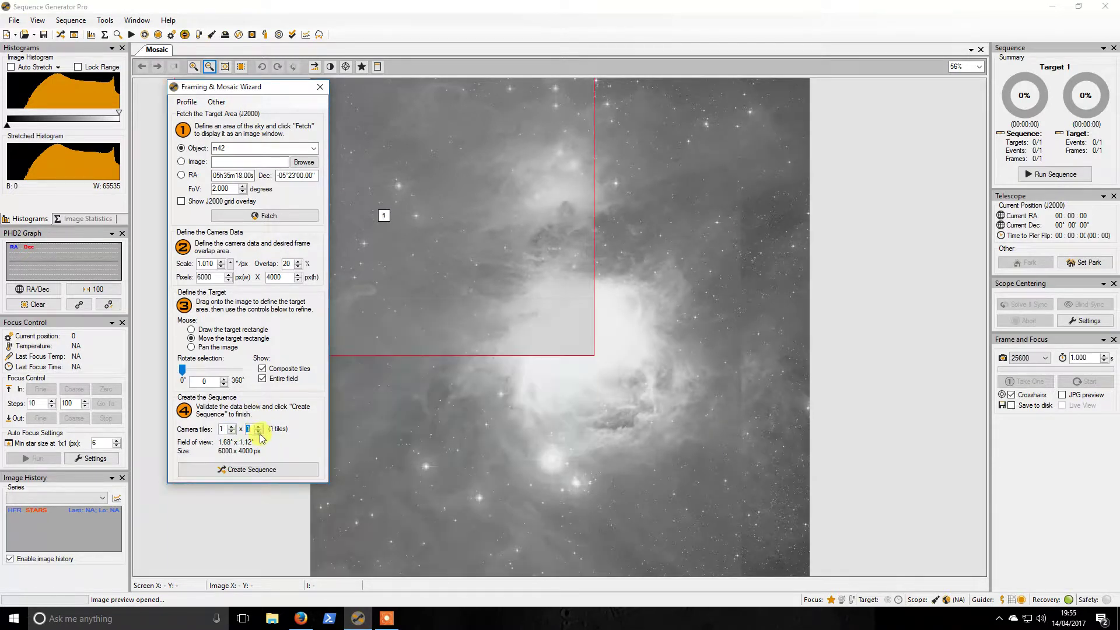
drag(388, 210, 564, 339)
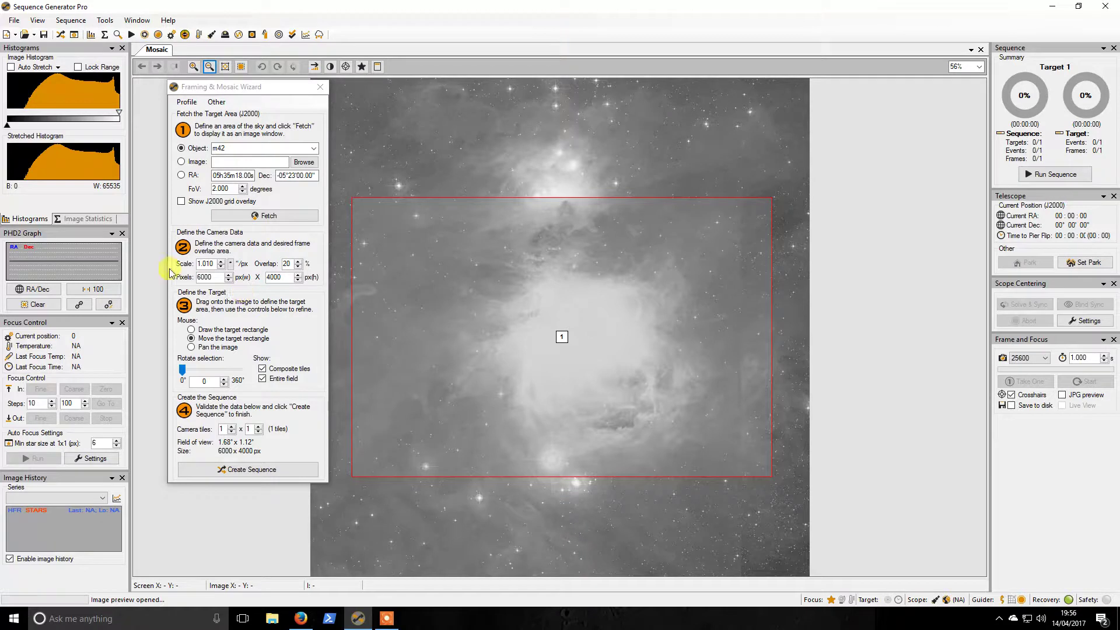
Check the Nikon & Quattro profile in the Equipment Profile Manager and leave it unchanged
click(64, 22)
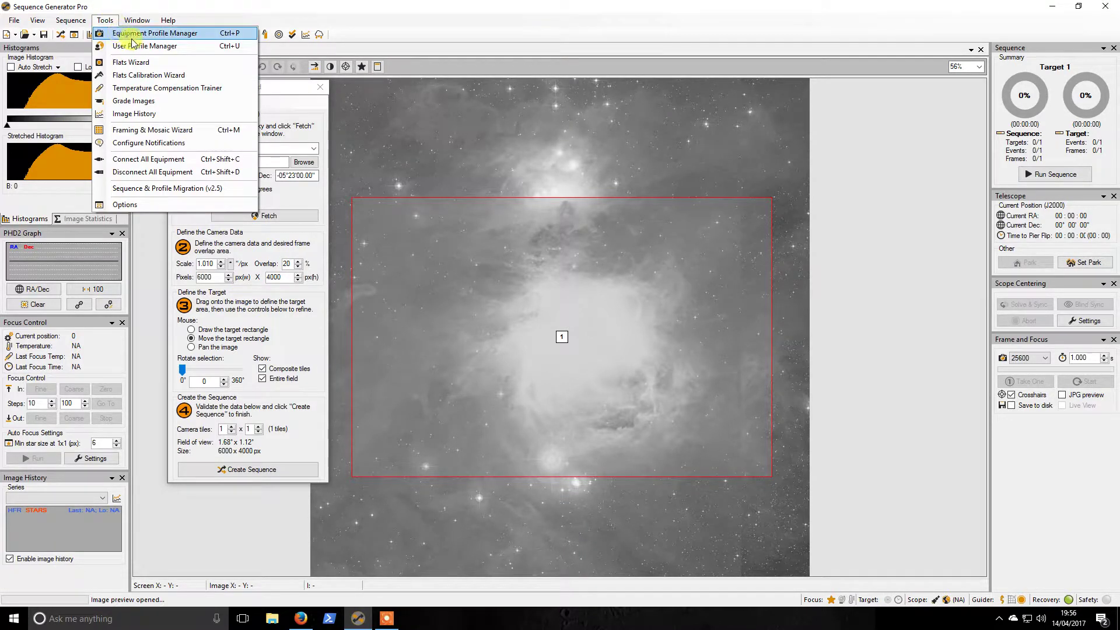
click(93, 33)
click(421, 239)
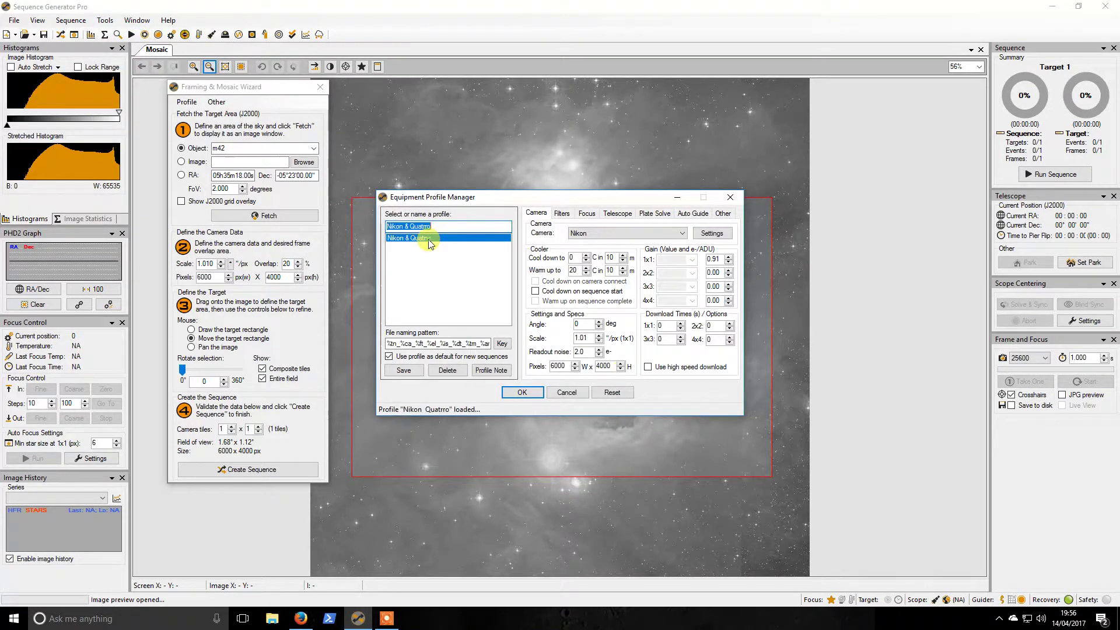
click(567, 392)
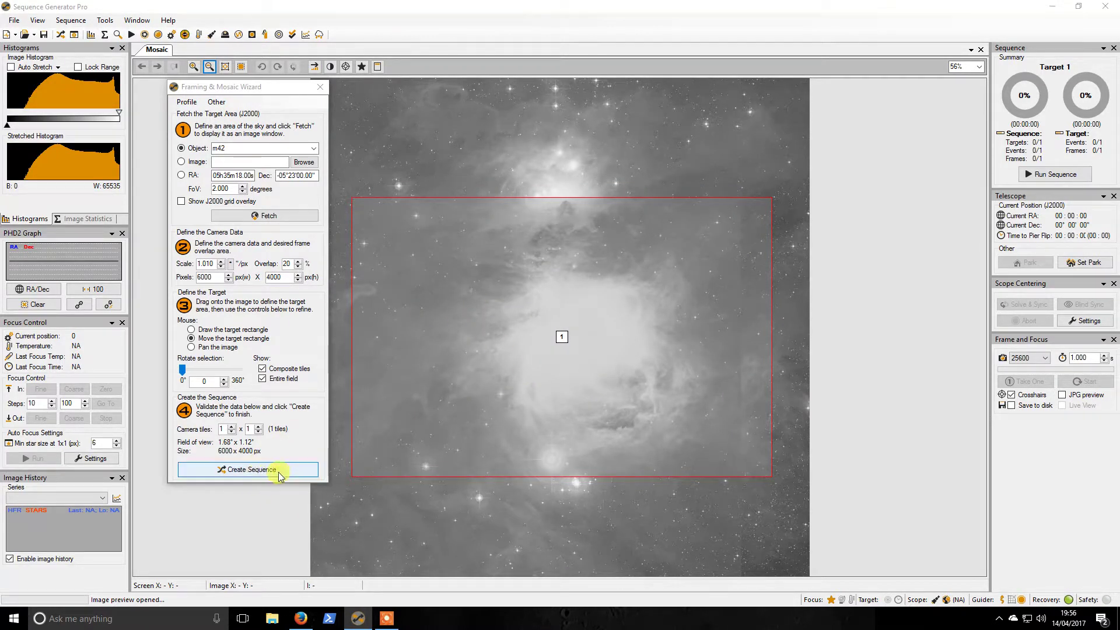
Create a sequence from the tile, replacing existing targets, with auto-rotate turned off
click(239, 471)
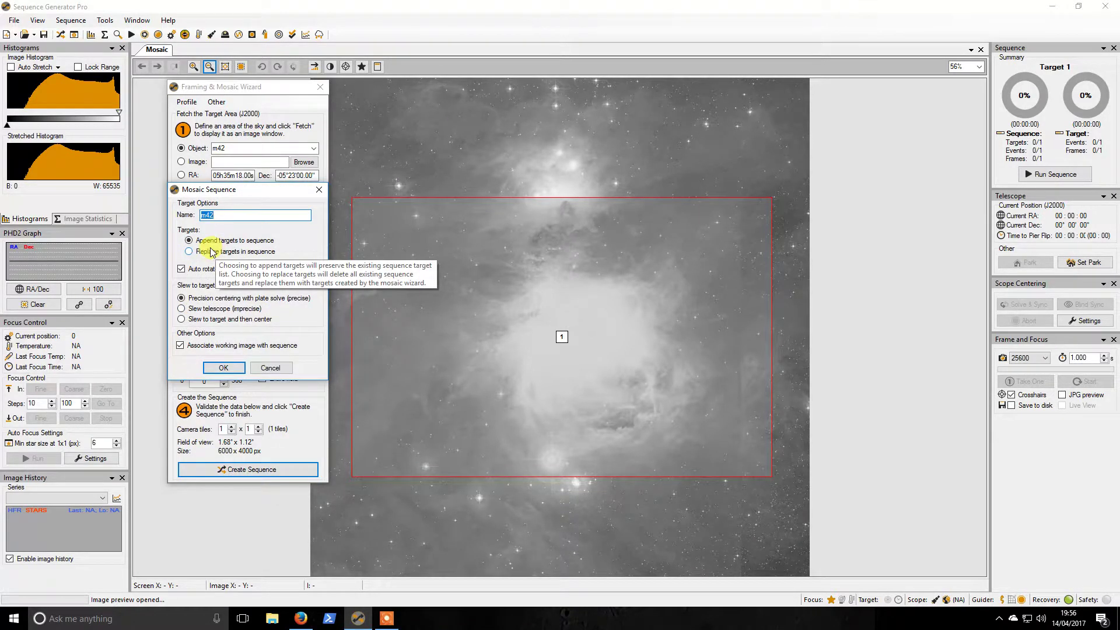
click(199, 253)
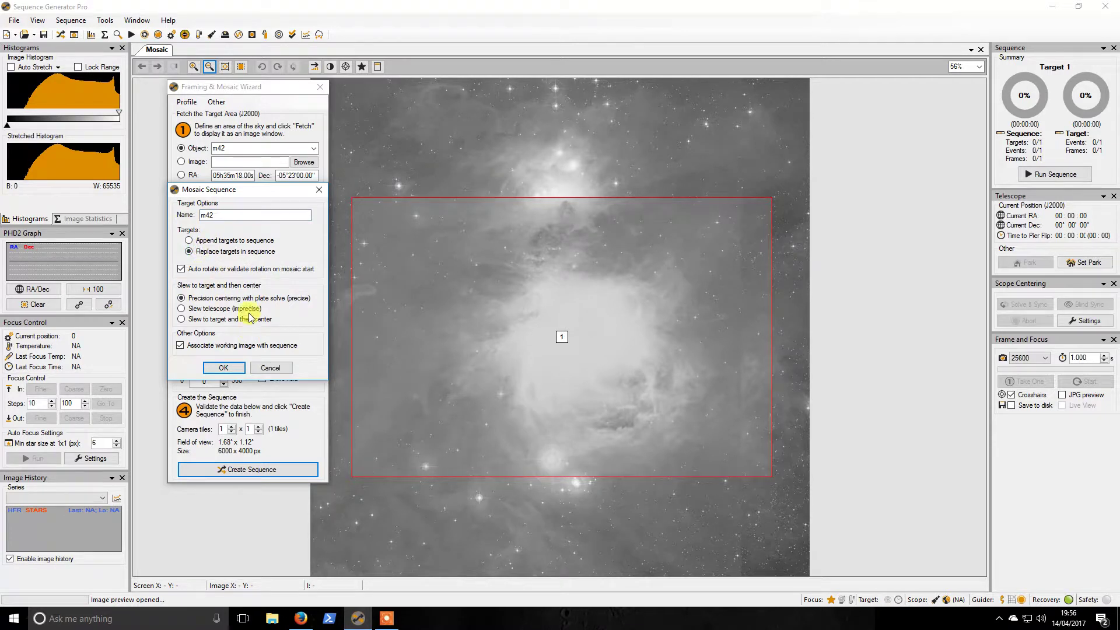
click(206, 269)
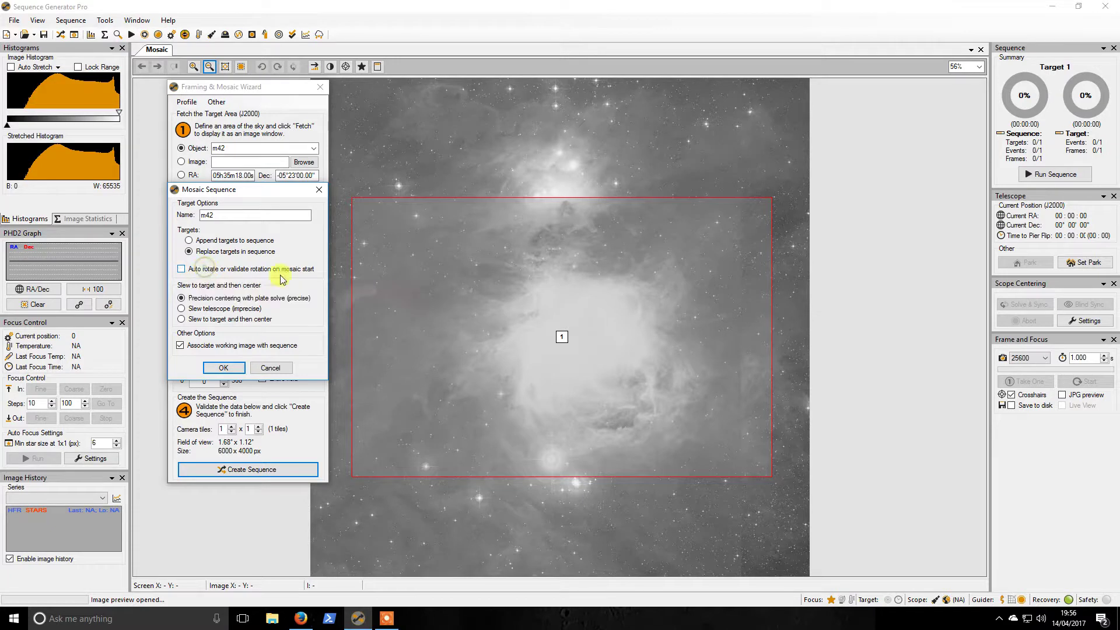
click(224, 367)
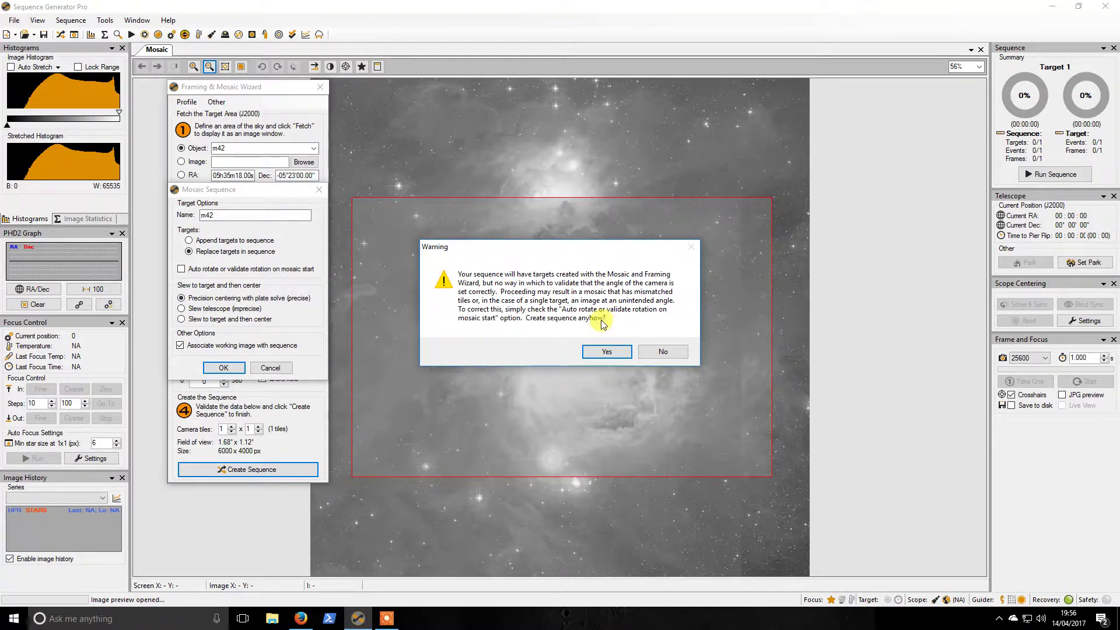
Accept the camera-angle warning to create the m42 sequence and dismiss the success message
click(607, 352)
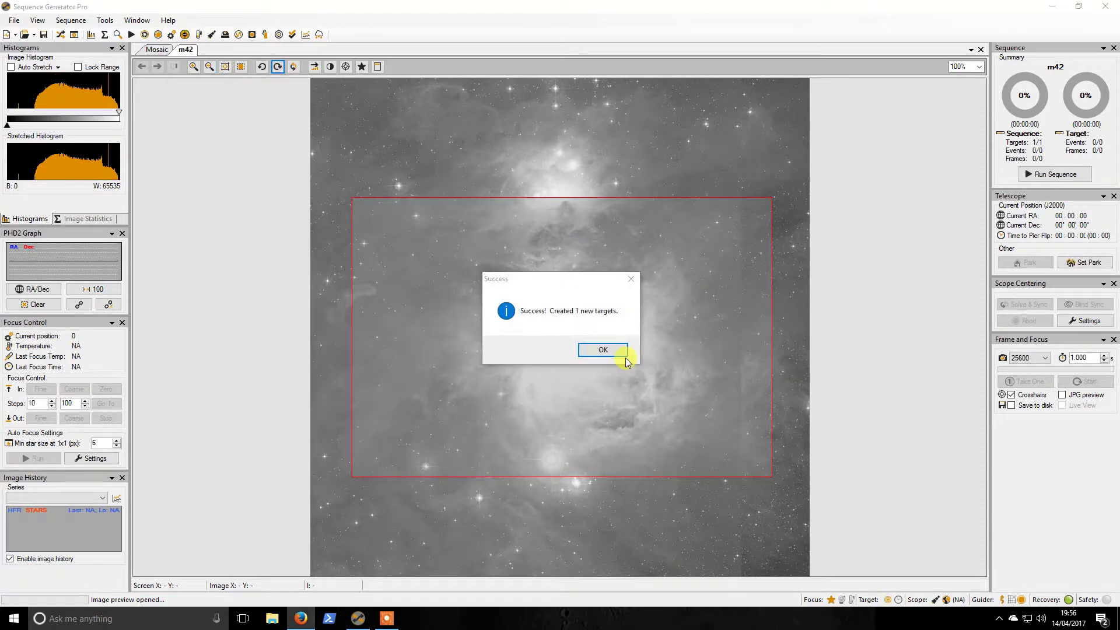
click(601, 352)
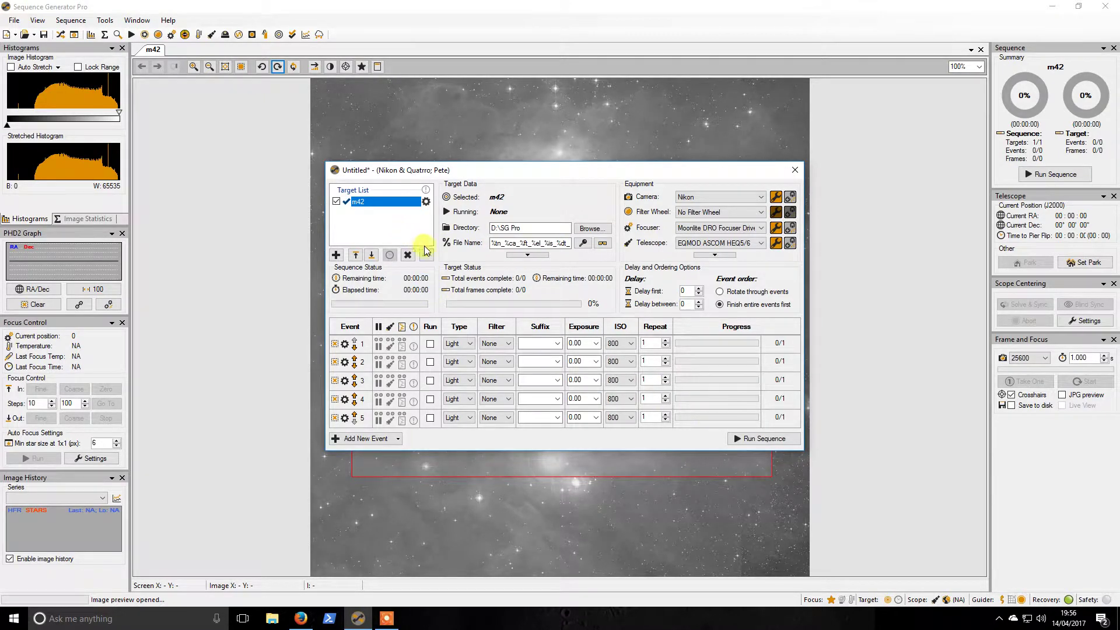
drag(547, 171, 536, 192)
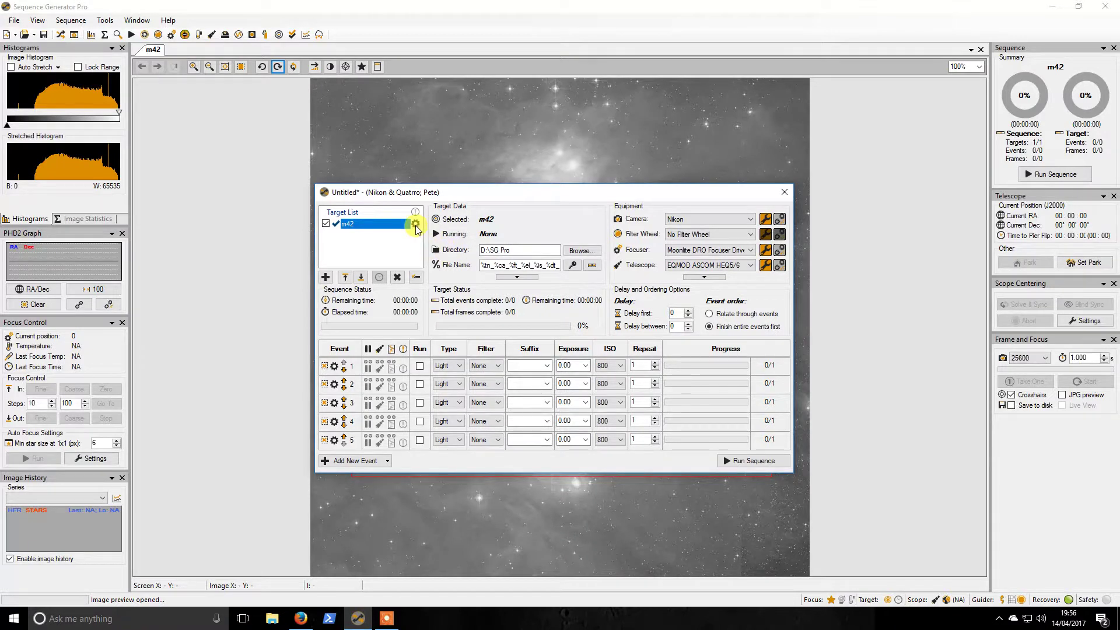
Enable 'Slew to' in the m42 target settings so the mount slews when the target starts
click(416, 227)
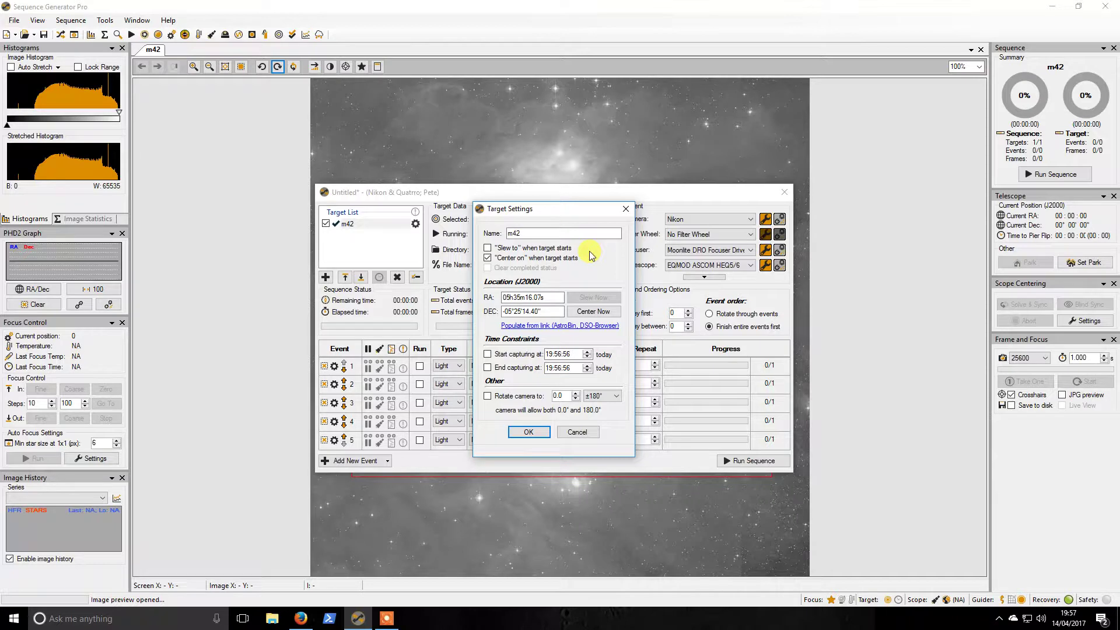
click(488, 248)
click(529, 432)
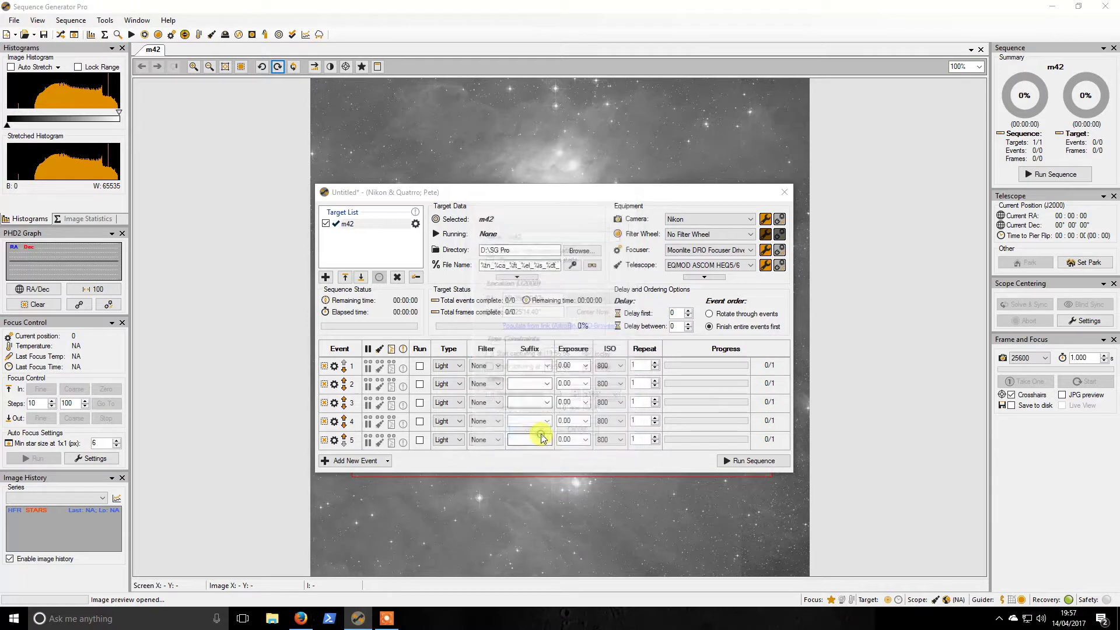
Set the image directory to a new folder 14-04-17 created under D:\SG Pro
click(566, 252)
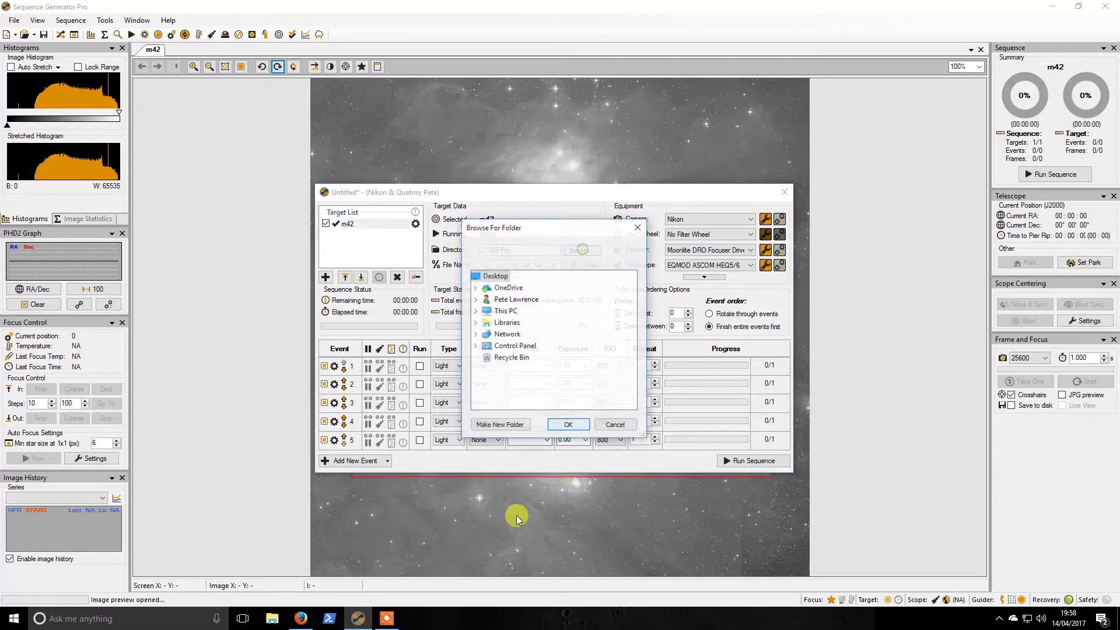
click(476, 311)
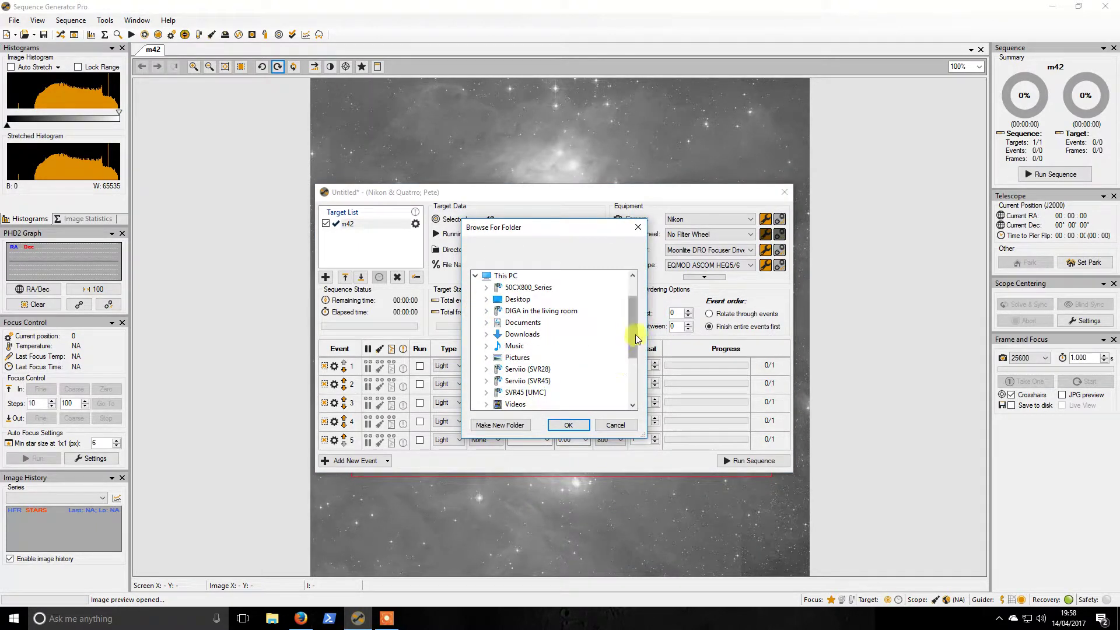
drag(635, 309, 633, 376)
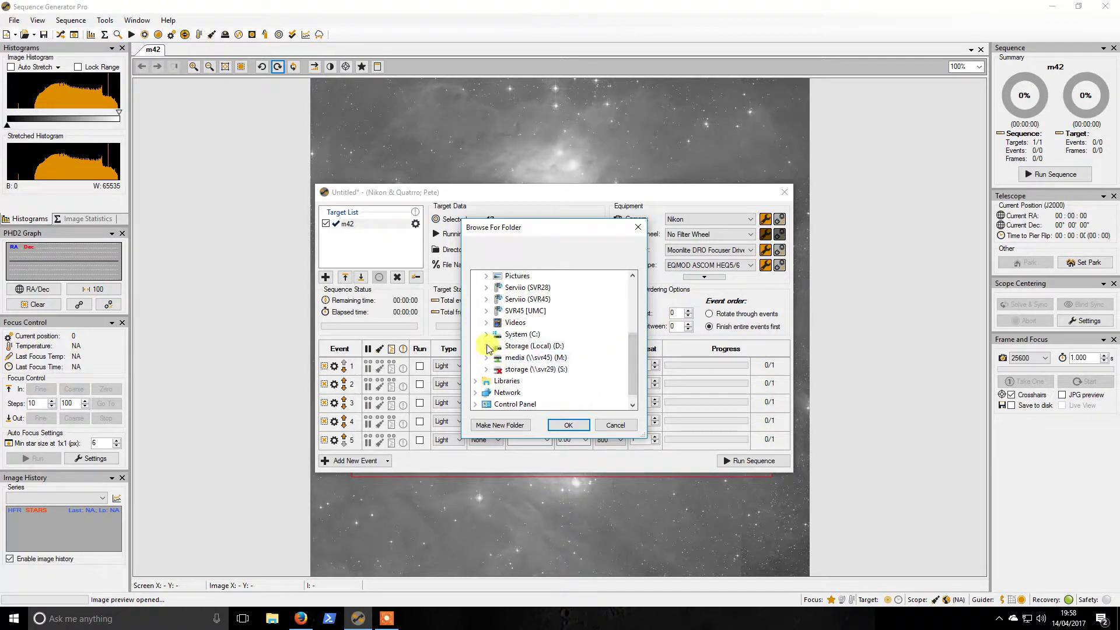
click(485, 349)
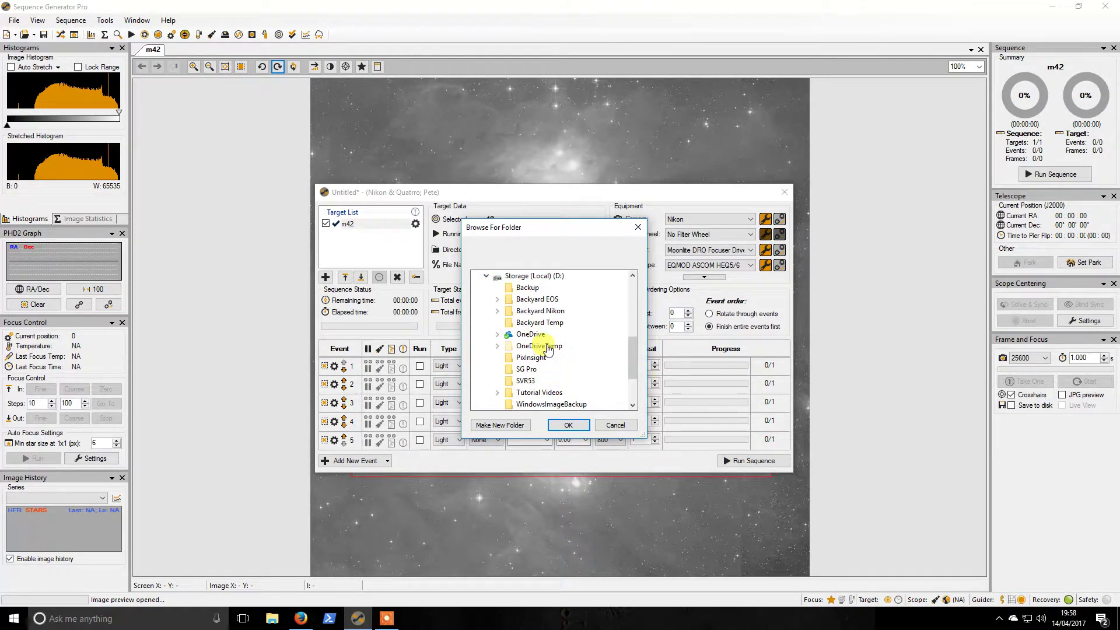
click(526, 368)
click(500, 424)
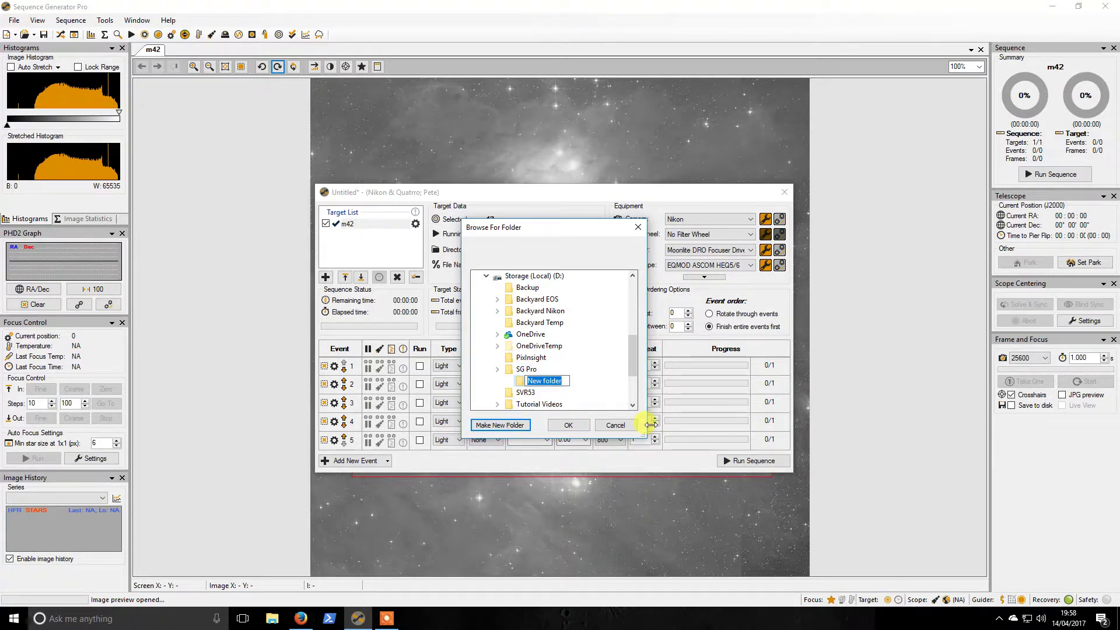
text(14-04-17)
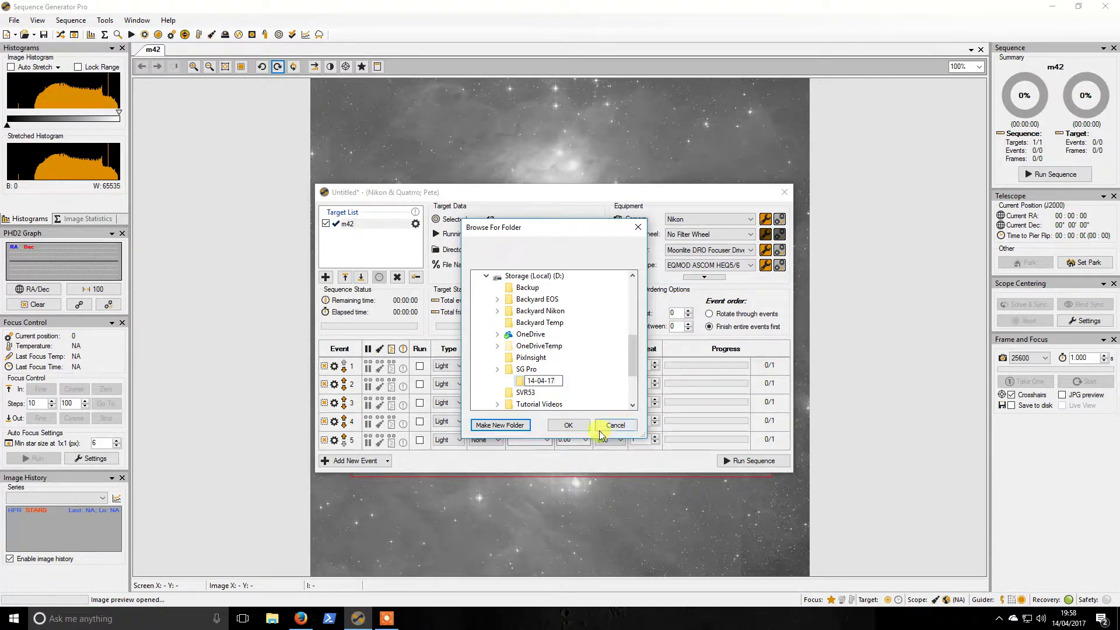
click(569, 426)
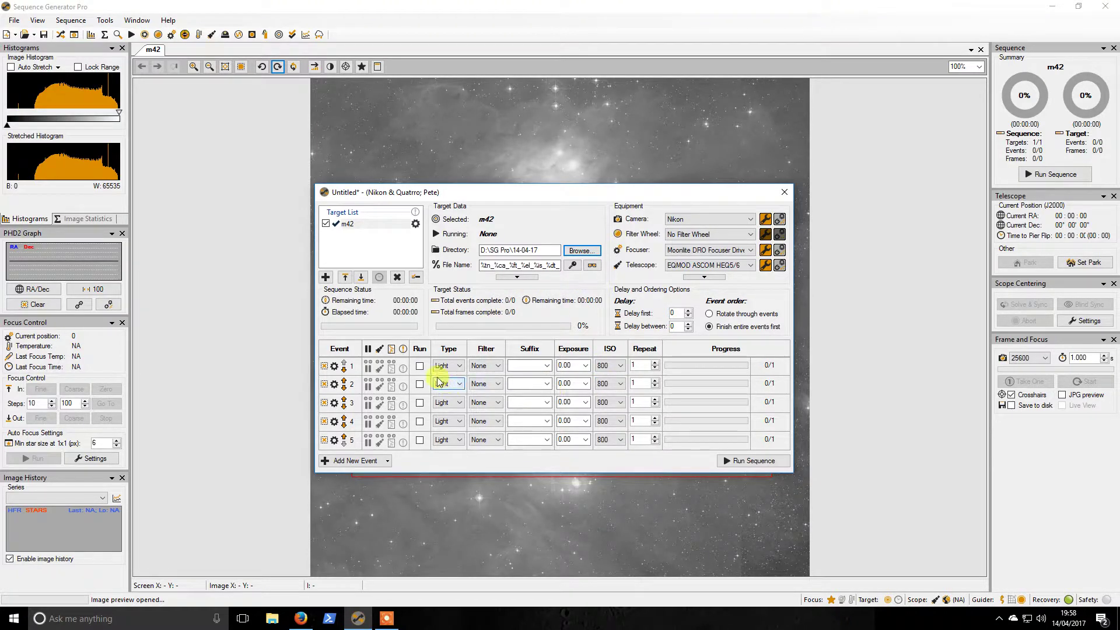
Enable event 1 and set its ISO to 400, exposure to 3m and repeat count to 100
click(420, 367)
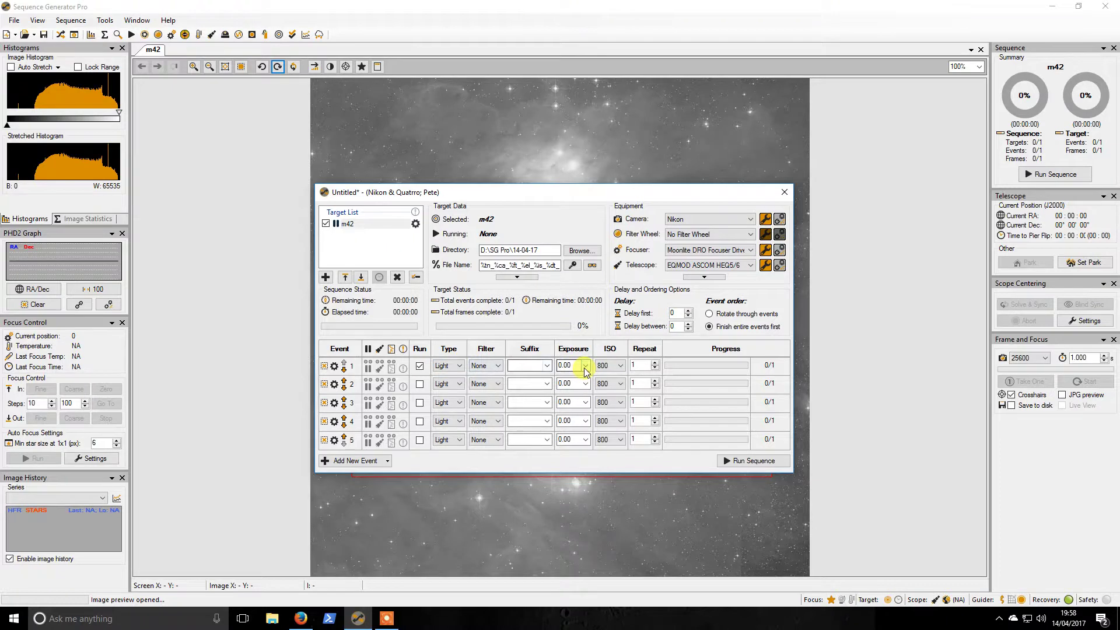
click(620, 366)
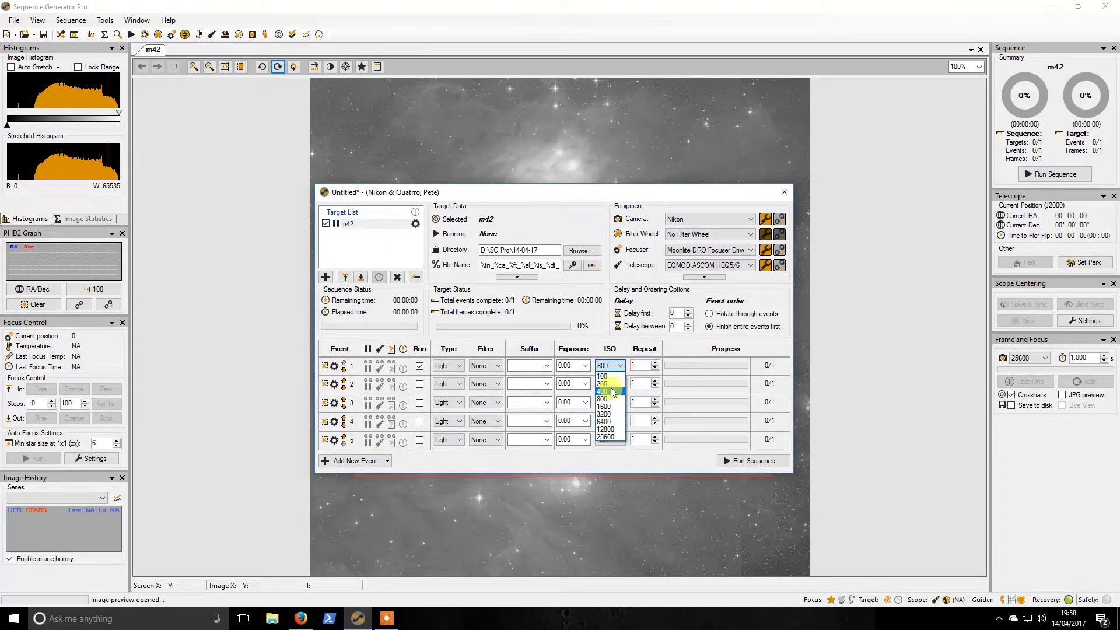
click(611, 391)
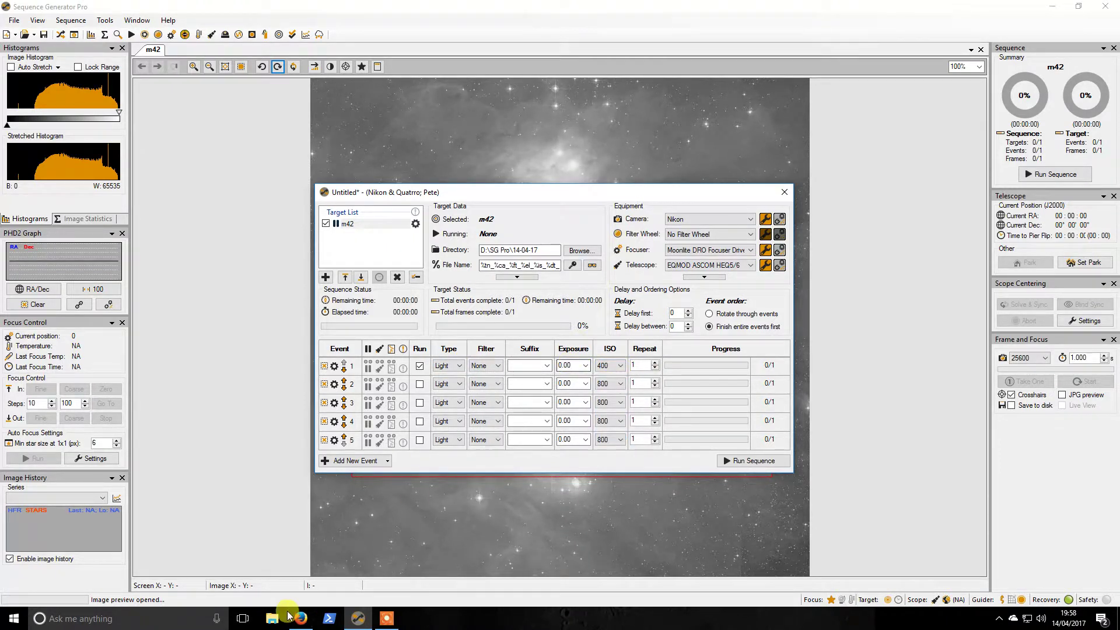
click(575, 366)
text(3m)
key(Tab)
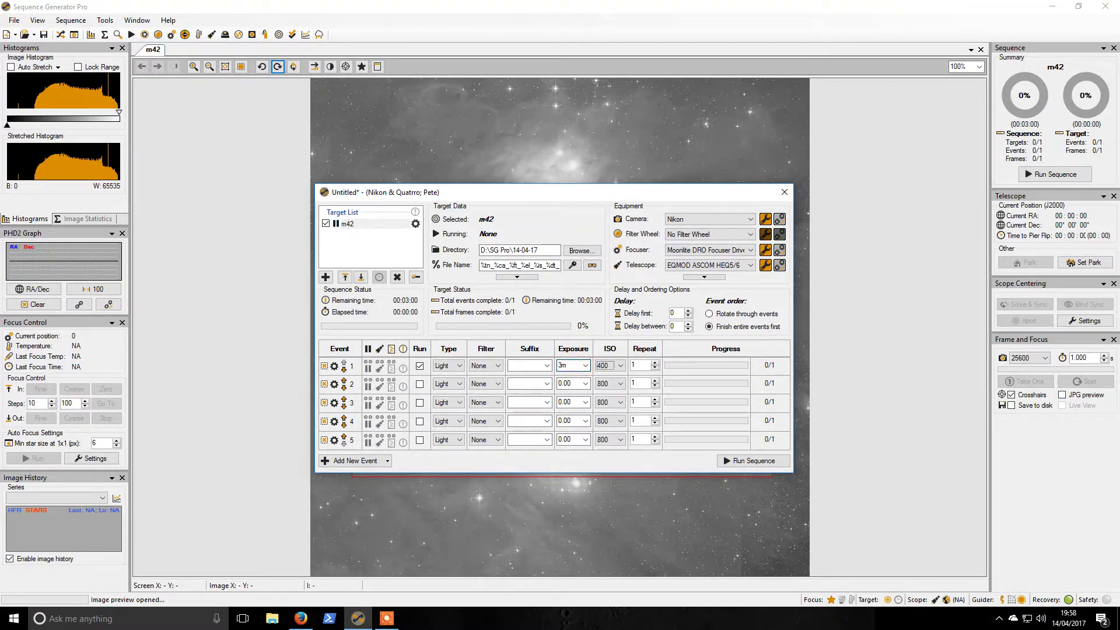
click(640, 364)
text(1)
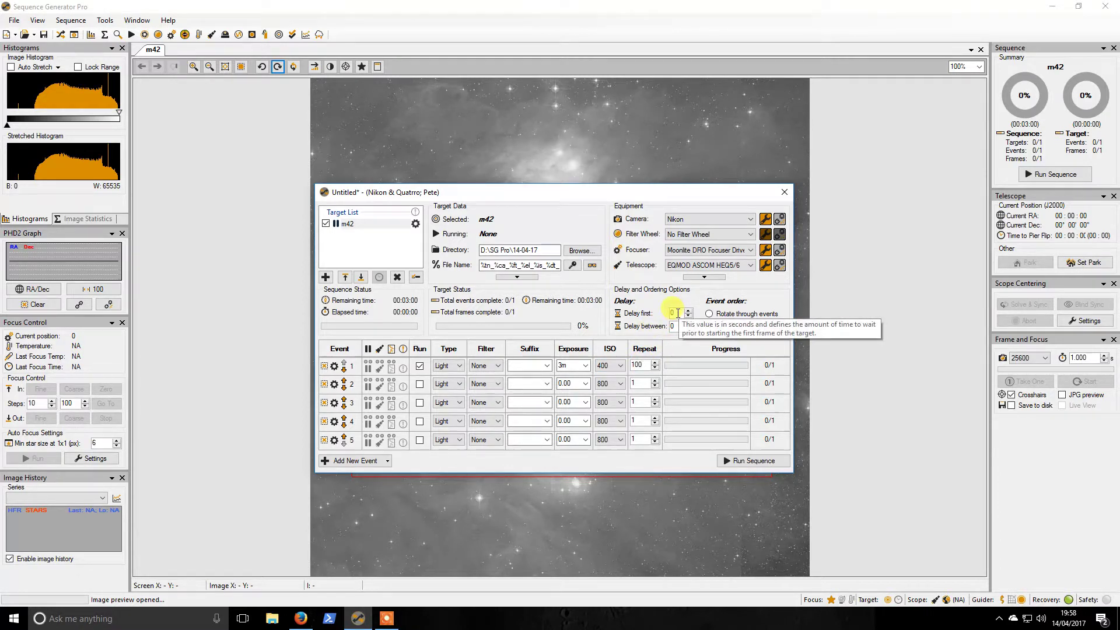
click(672, 314)
click(677, 326)
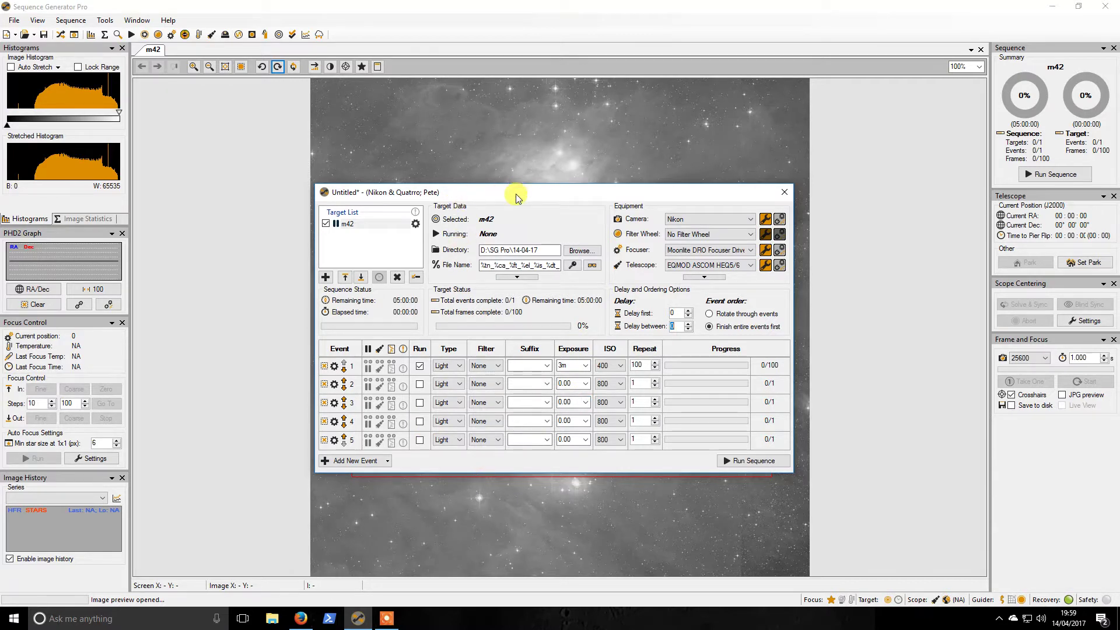
click(11, 21)
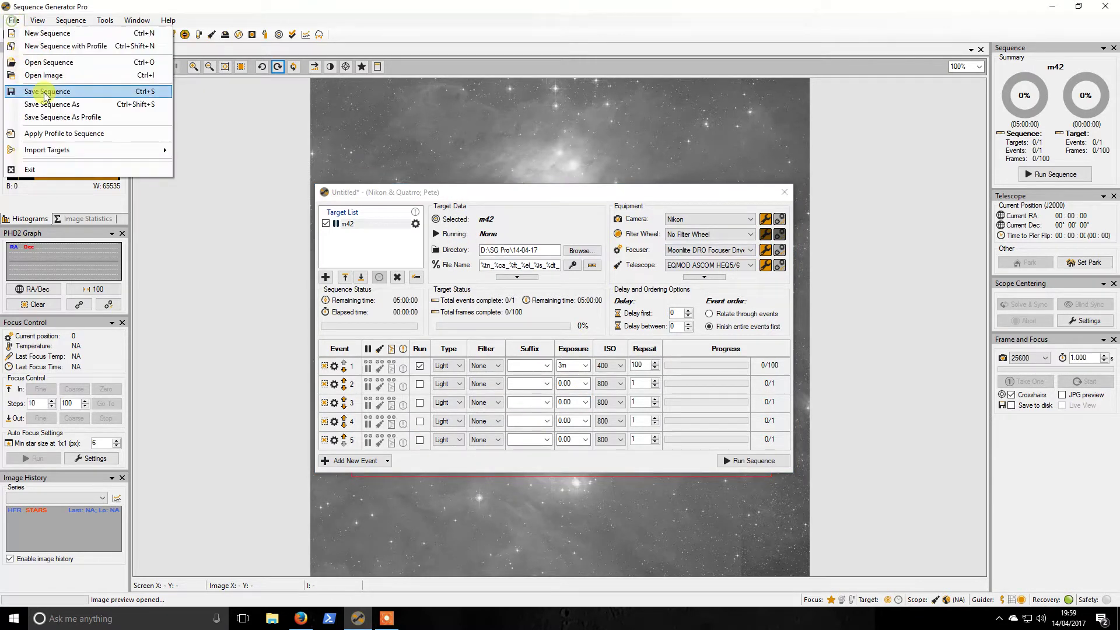
click(52, 94)
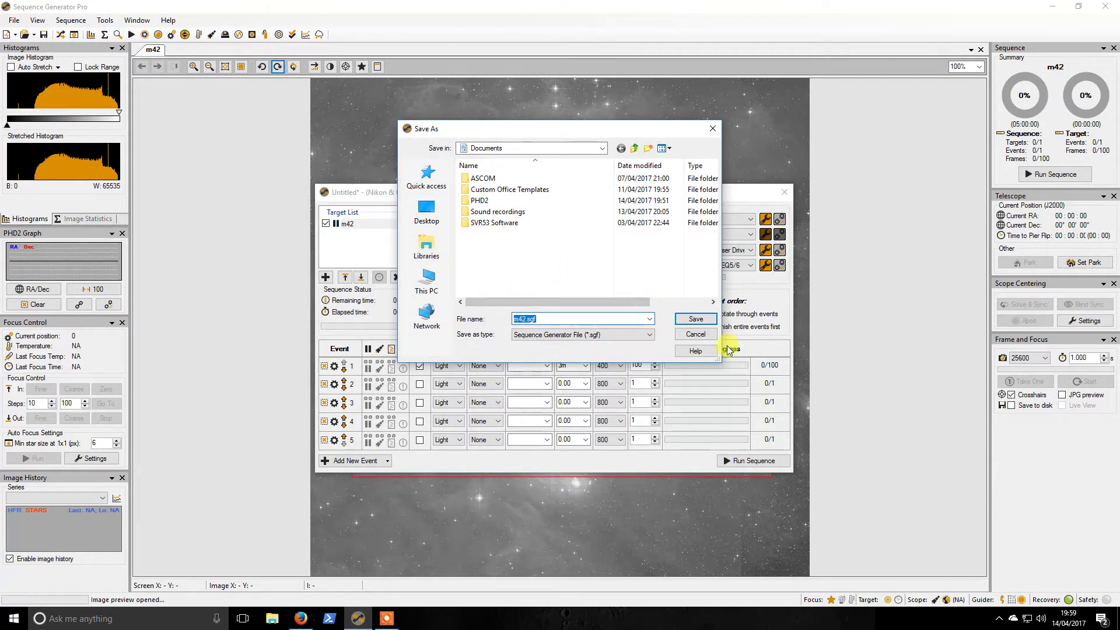
click(695, 333)
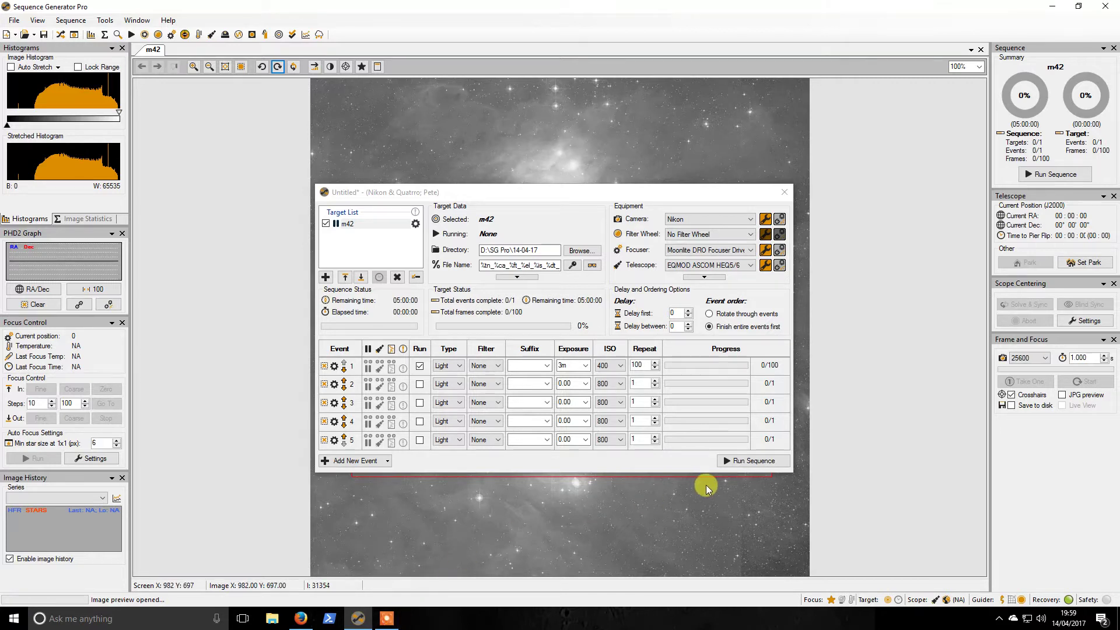
drag(551, 192, 555, 199)
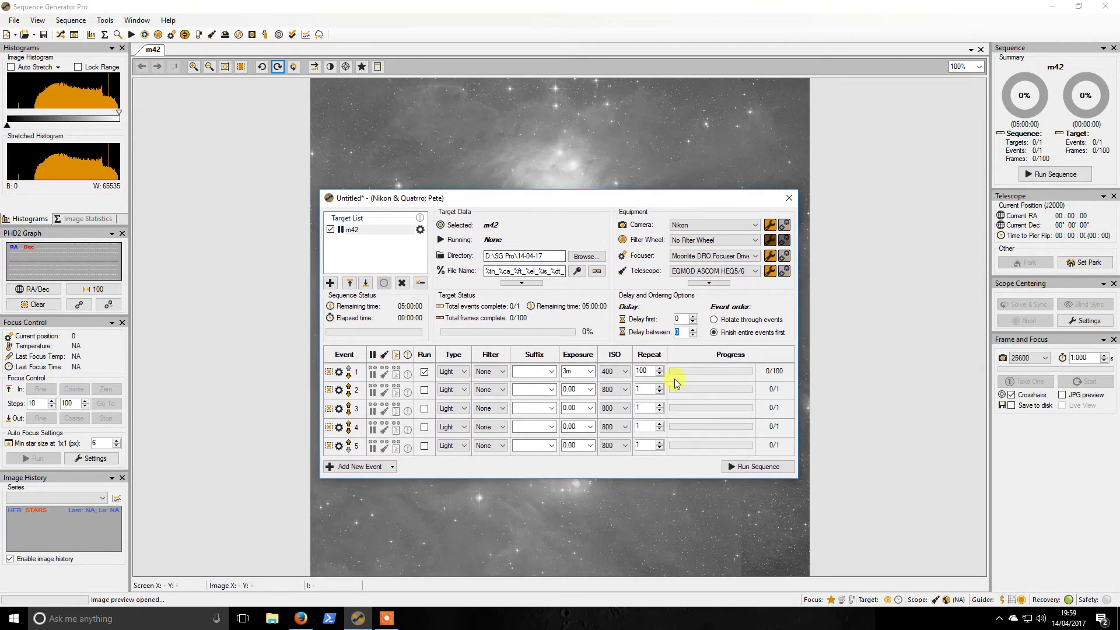